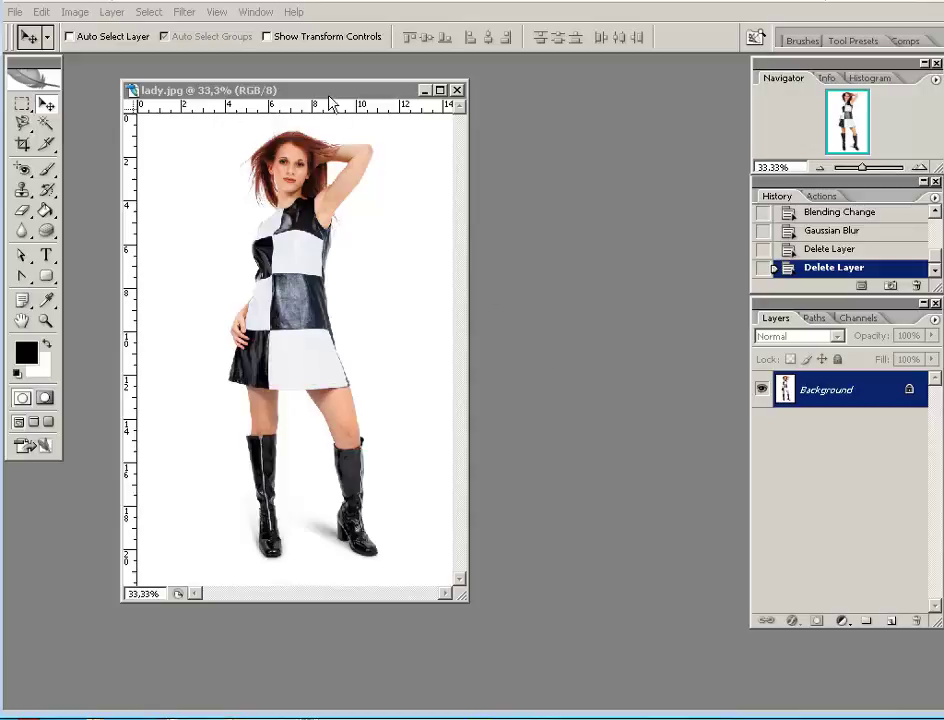
Step: Duplicate lady.jpg's Background layer to create a Background copy layer
drag(318, 88, 288, 83)
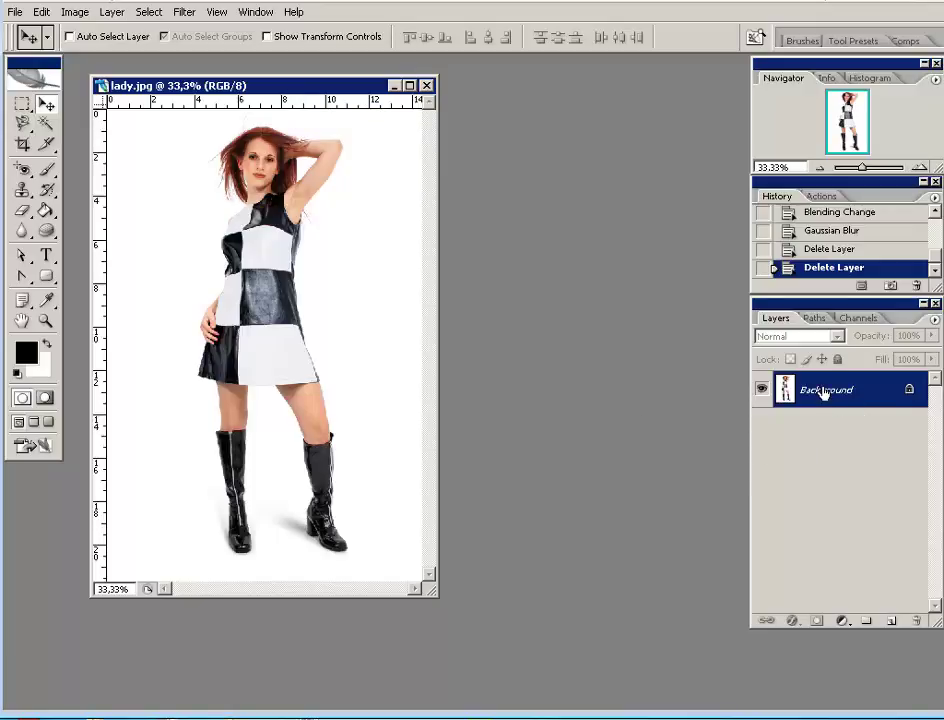
drag(822, 391, 889, 622)
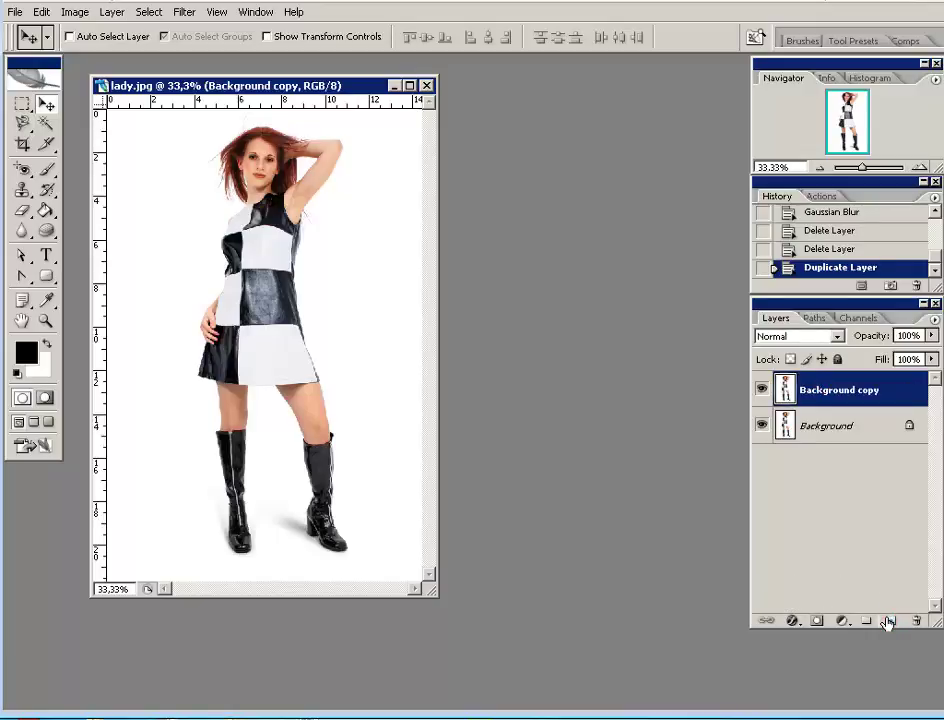
Step: Desaturate Background copy to grayscale and duplicate it as Background copy 2
click(74, 14)
mouse_move(100, 55)
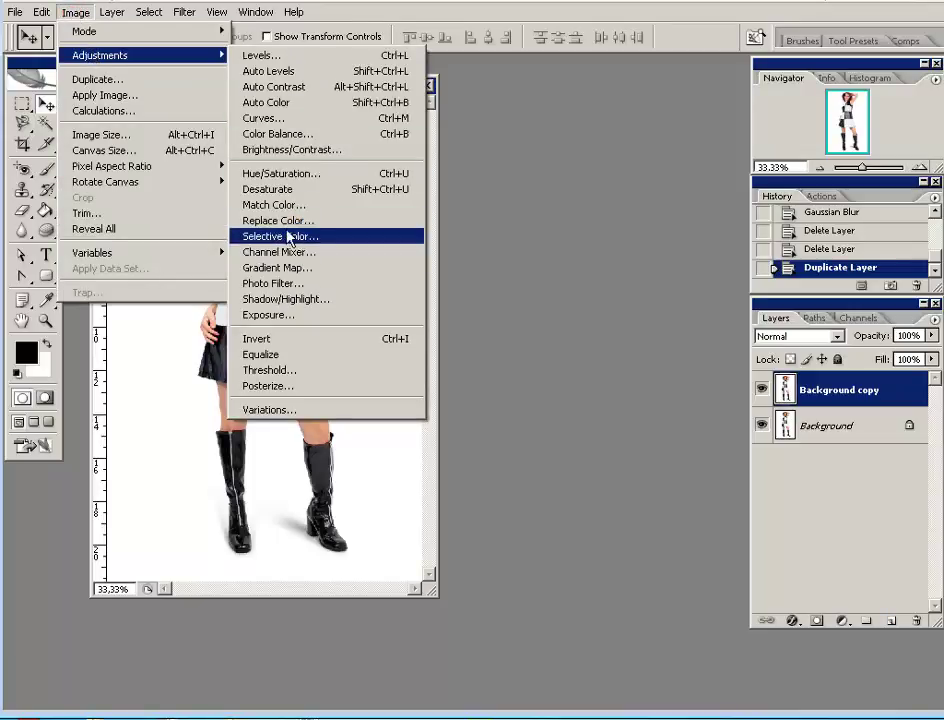
click(280, 190)
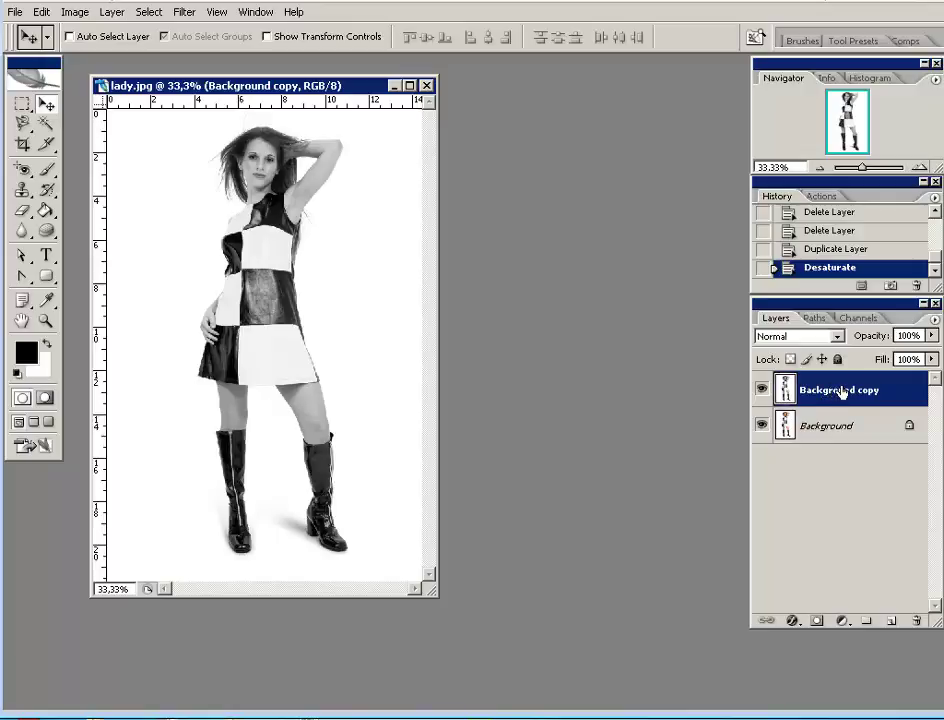
drag(841, 391, 890, 620)
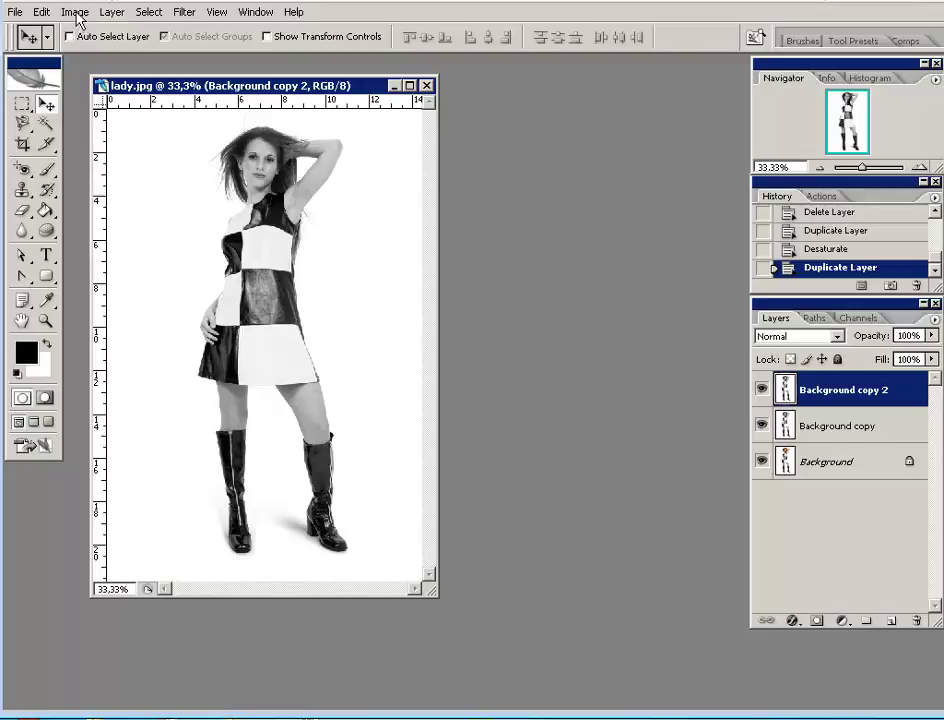
Step: Invert Background copy 2 into a negative, compare by toggling layer visibility, leaving all three layers visible
click(76, 12)
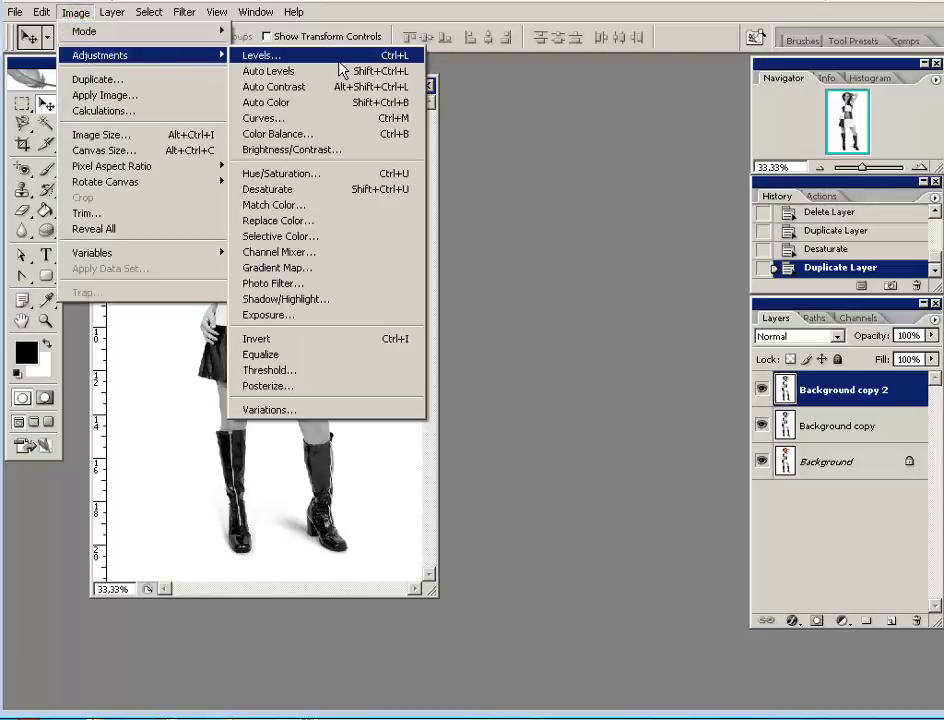
click(337, 343)
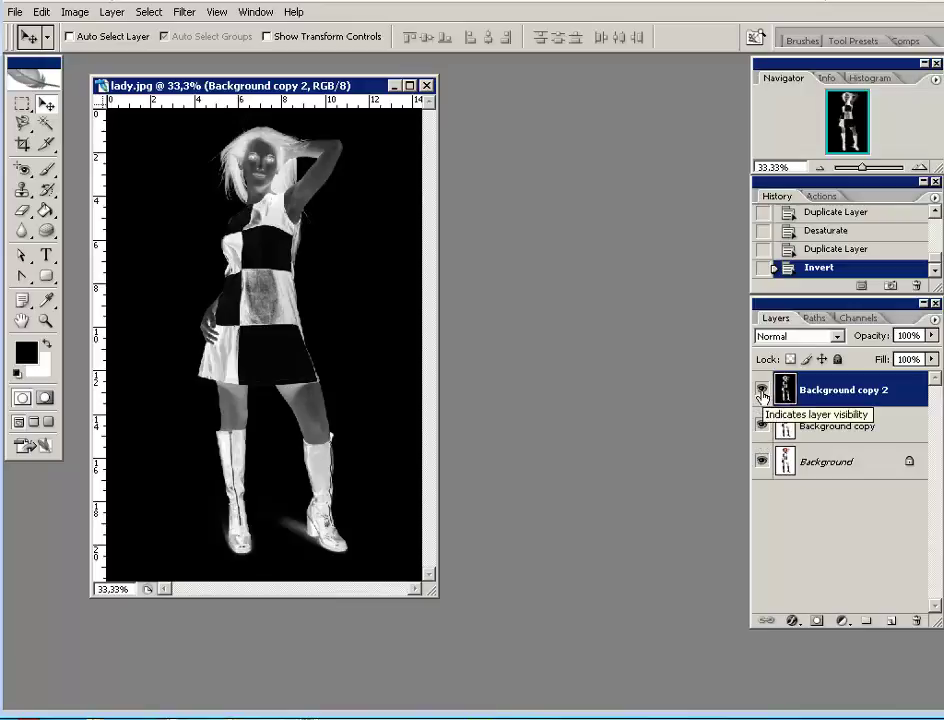
click(762, 390)
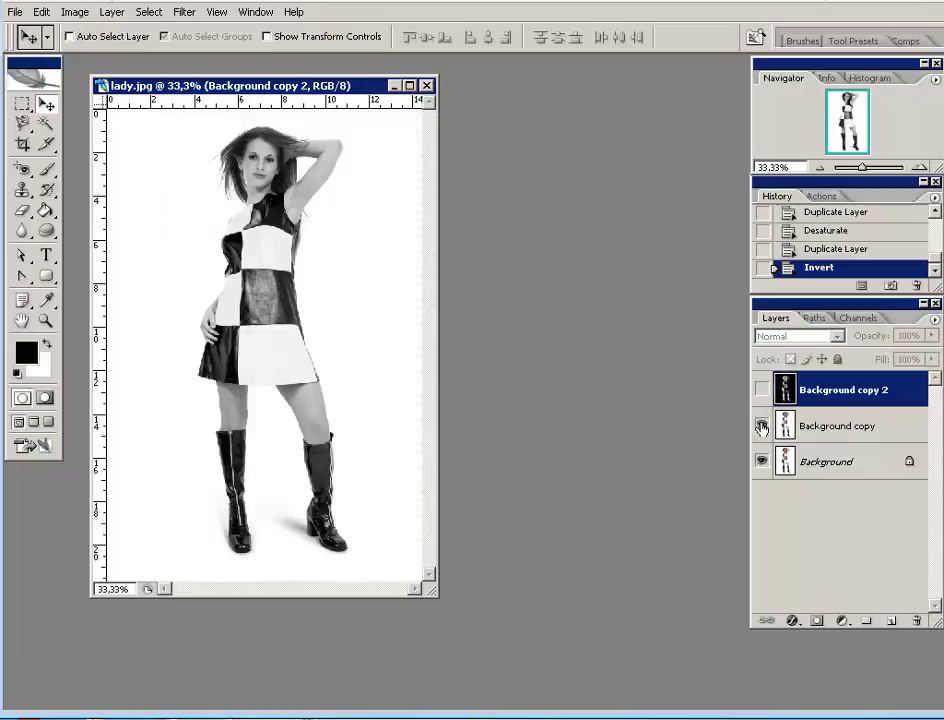
click(762, 427)
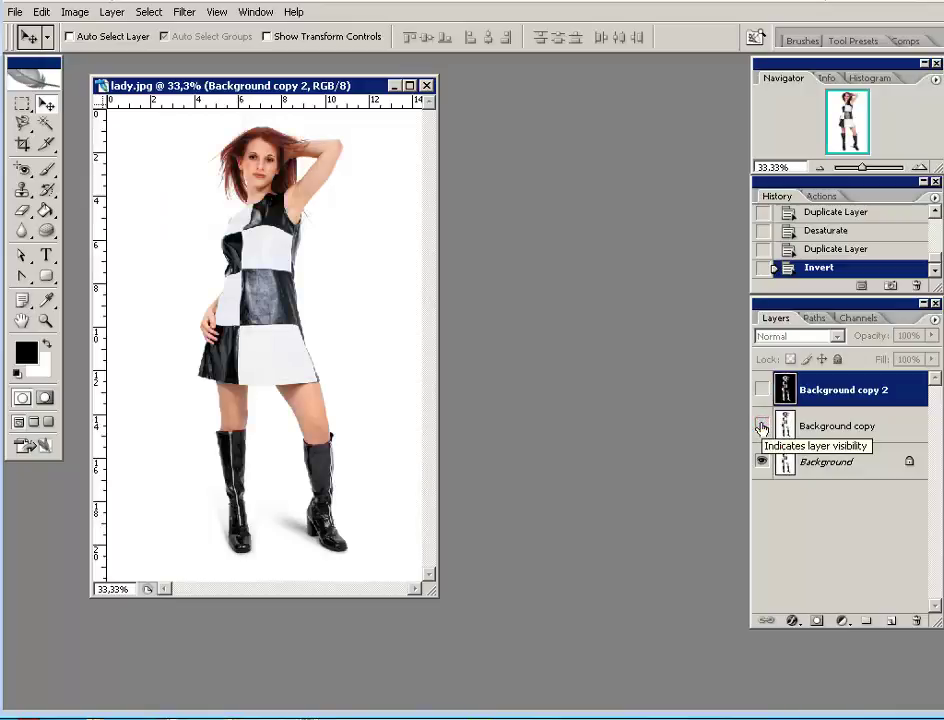
click(762, 427)
click(762, 390)
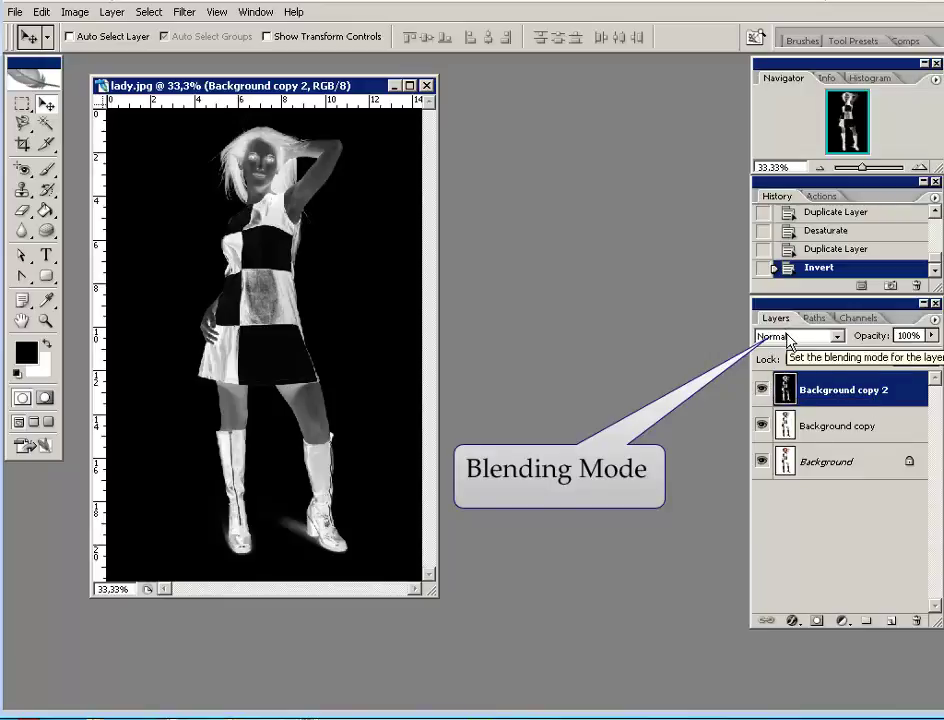
Step: Set Background copy 2's blend mode to Color Dodge, whitening the canvas
click(837, 337)
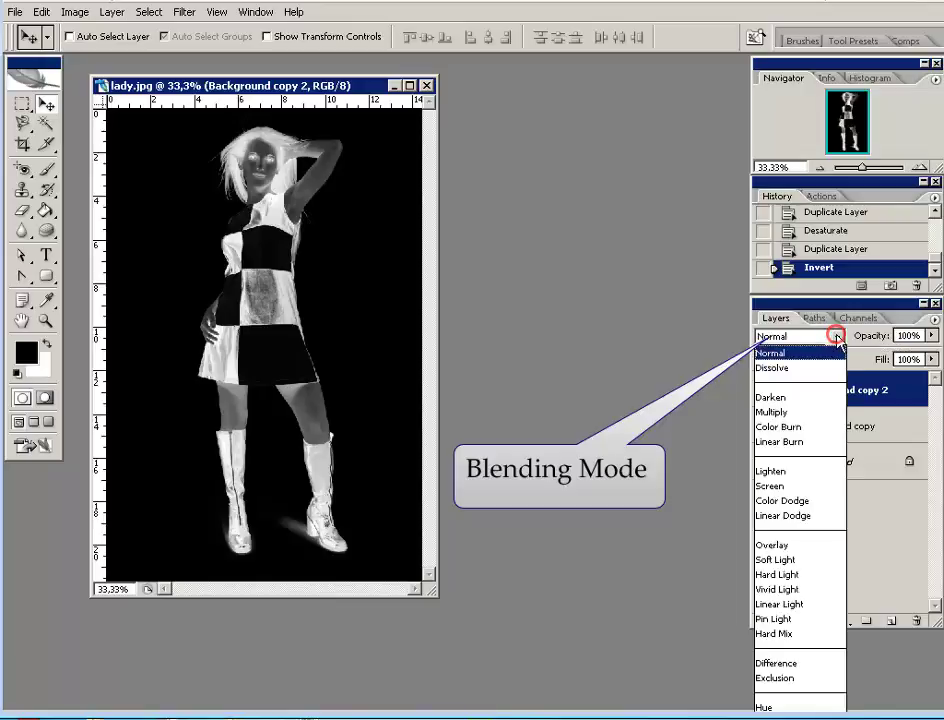
click(863, 359)
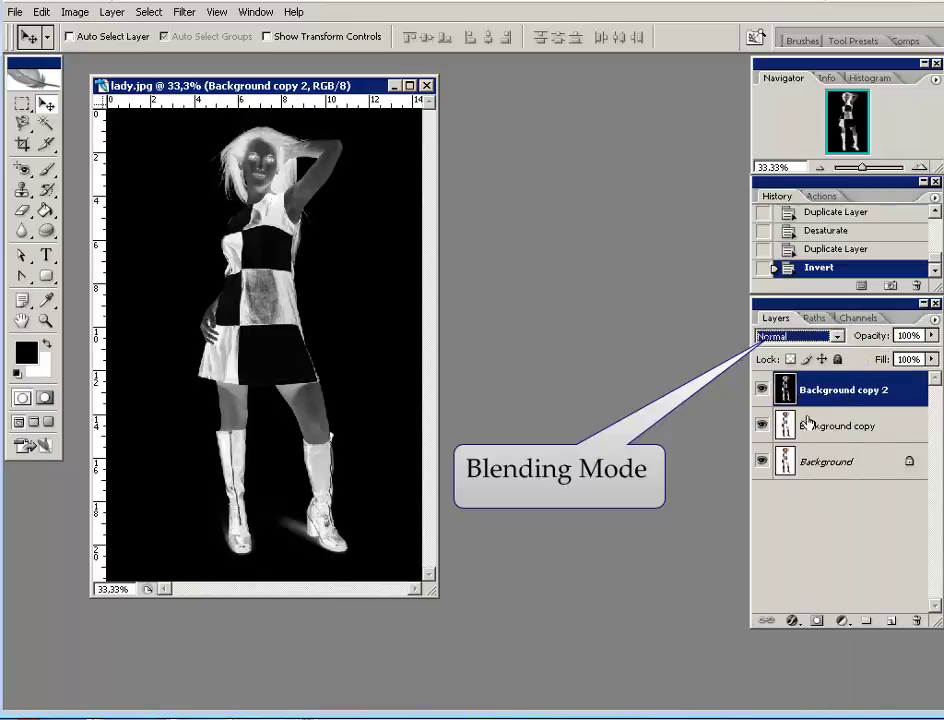
click(837, 337)
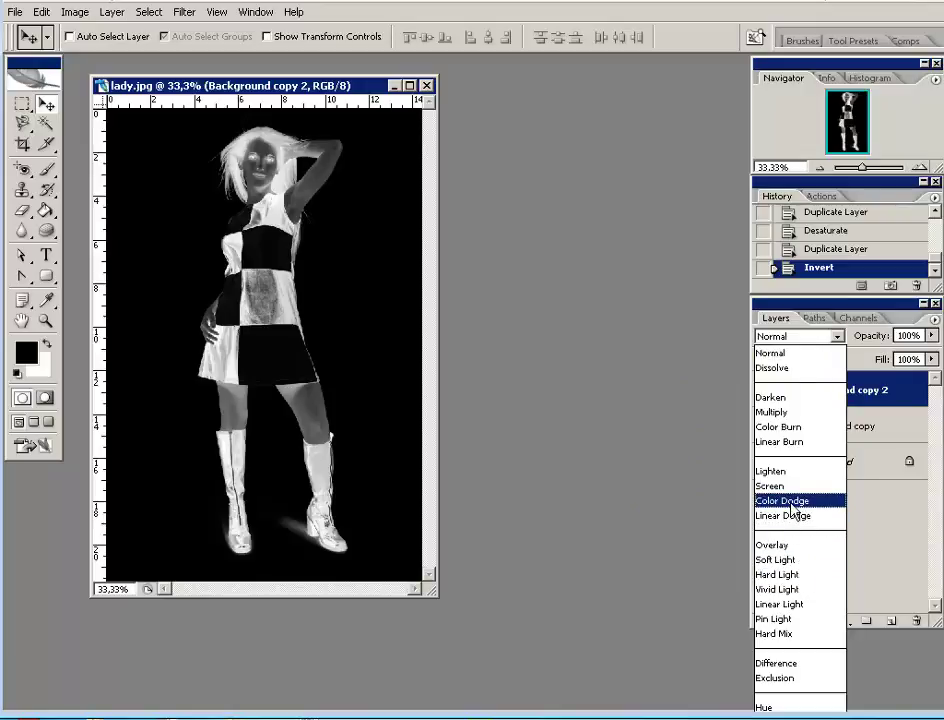
click(792, 501)
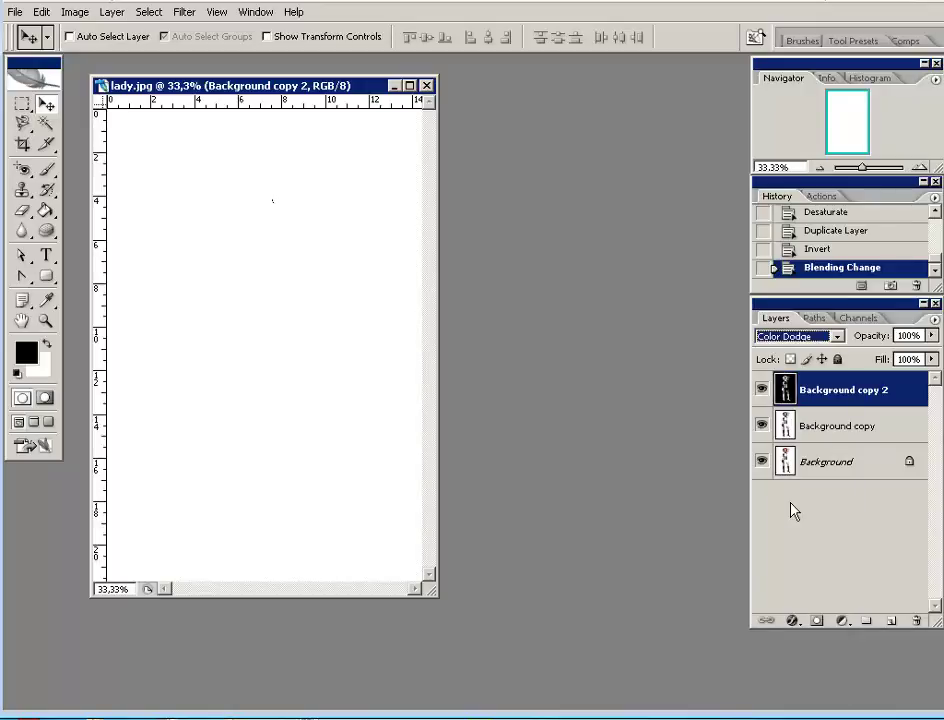
click(276, 128)
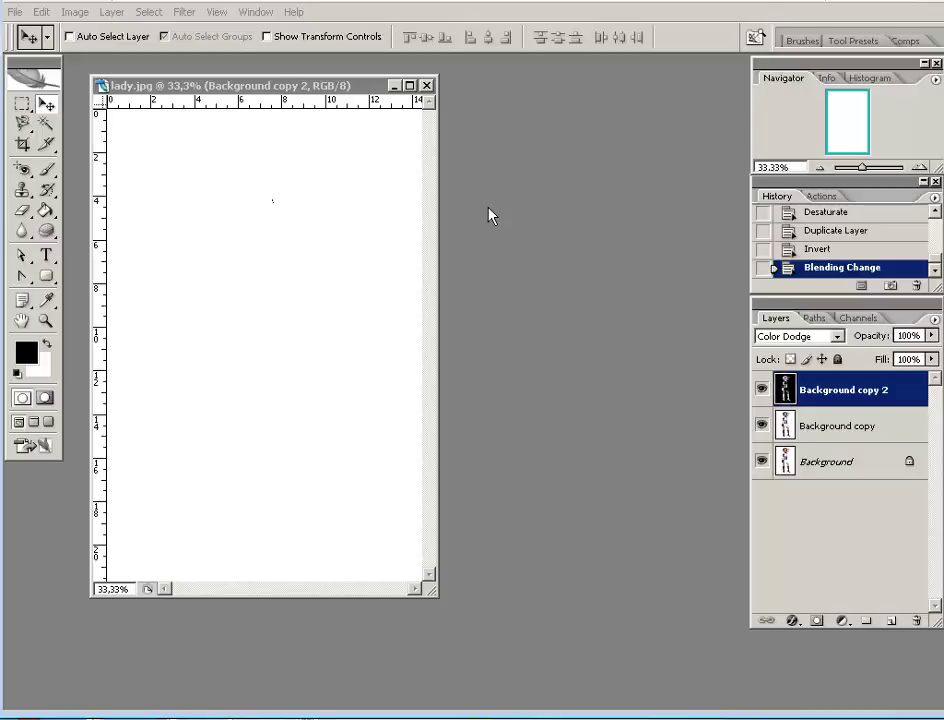
Step: Compare Color Burn, Linear Burn, Lighten and Screen blending, then return to Color Dodge
click(837, 337)
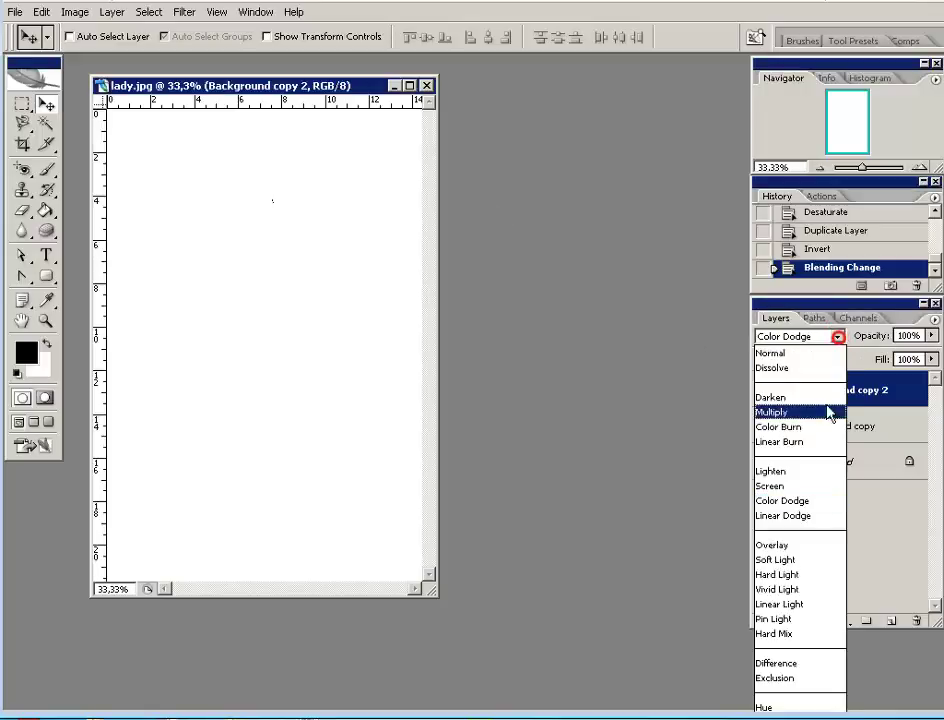
click(790, 426)
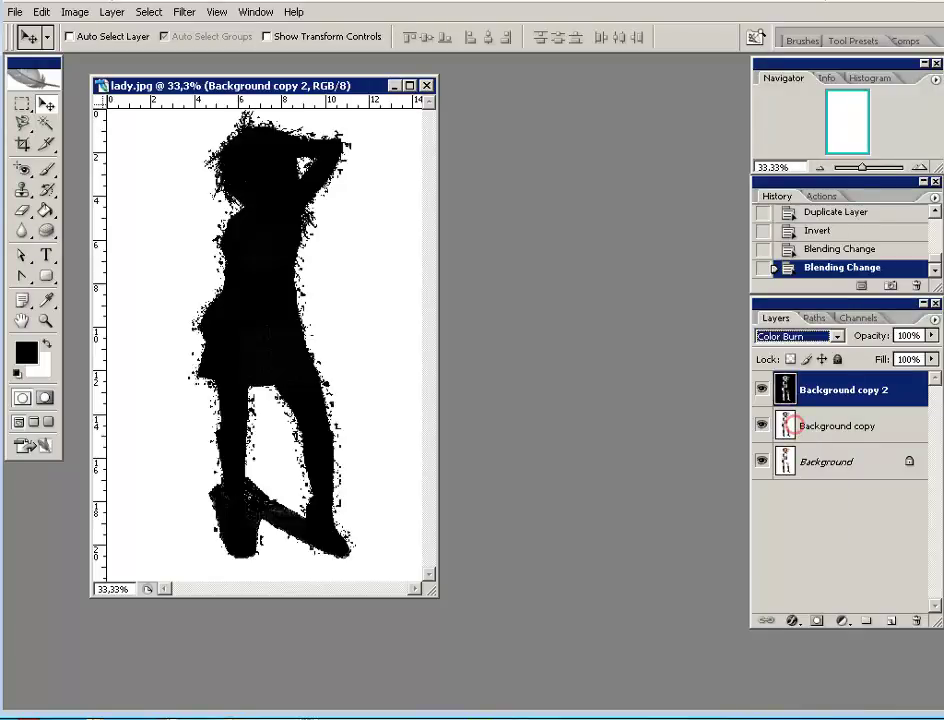
click(832, 337)
click(796, 442)
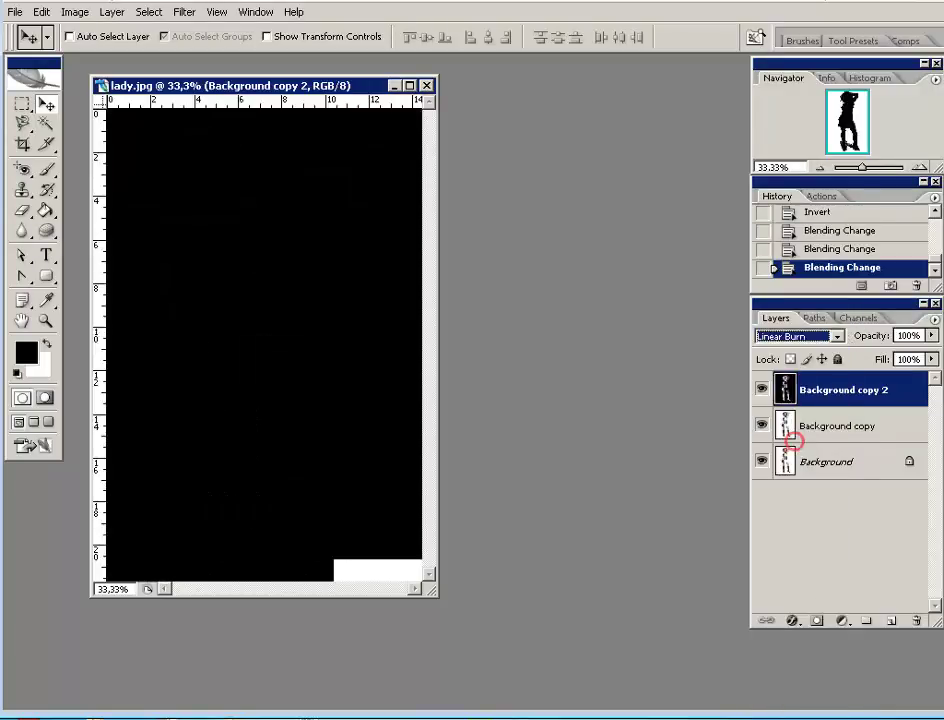
click(836, 337)
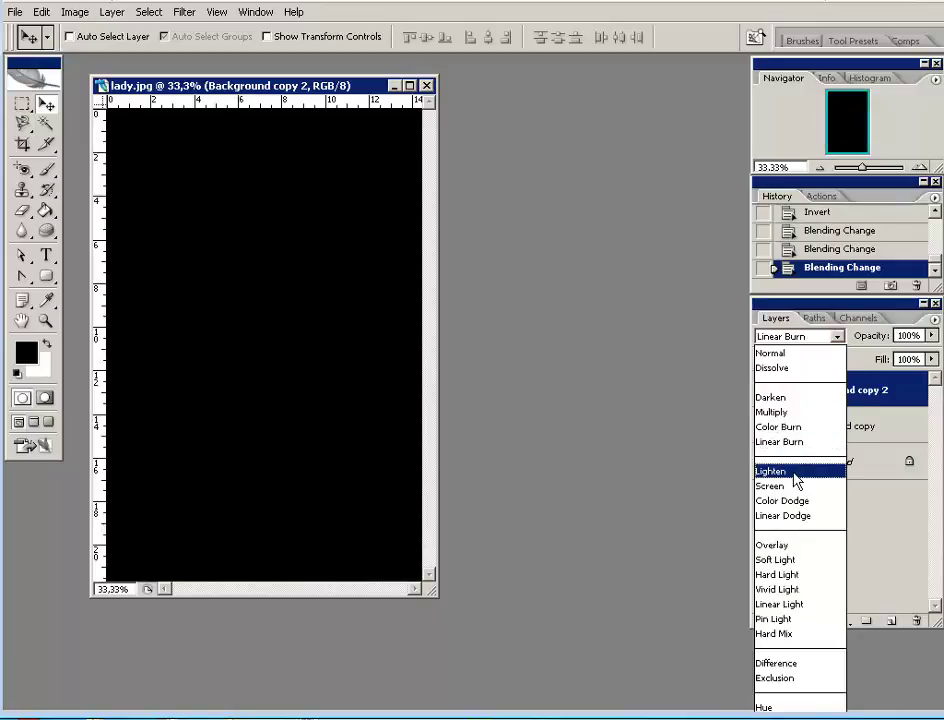
click(794, 474)
click(836, 338)
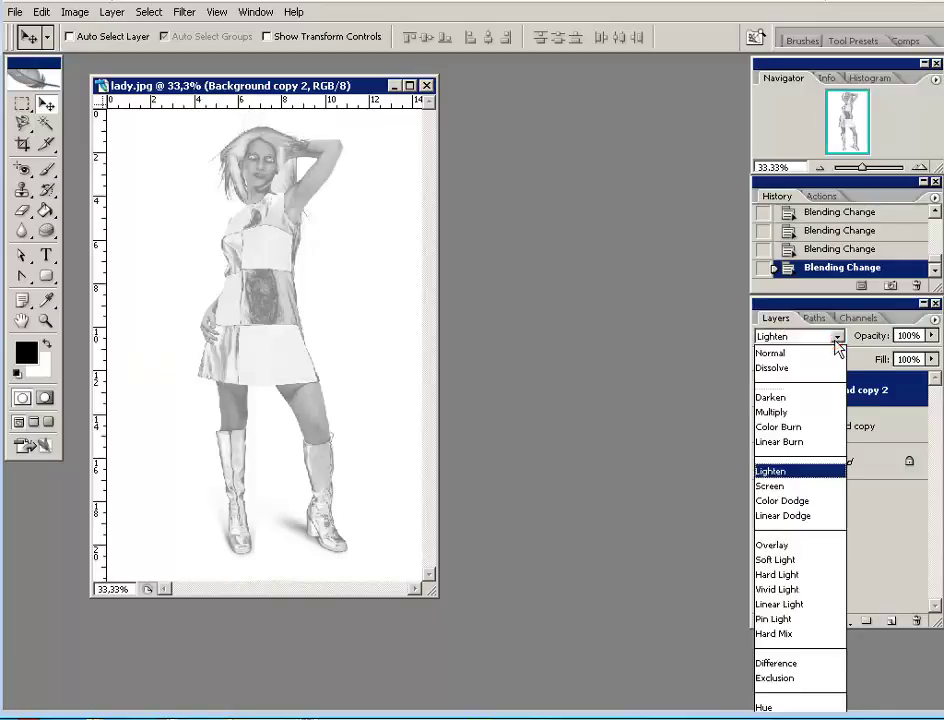
click(775, 486)
click(836, 336)
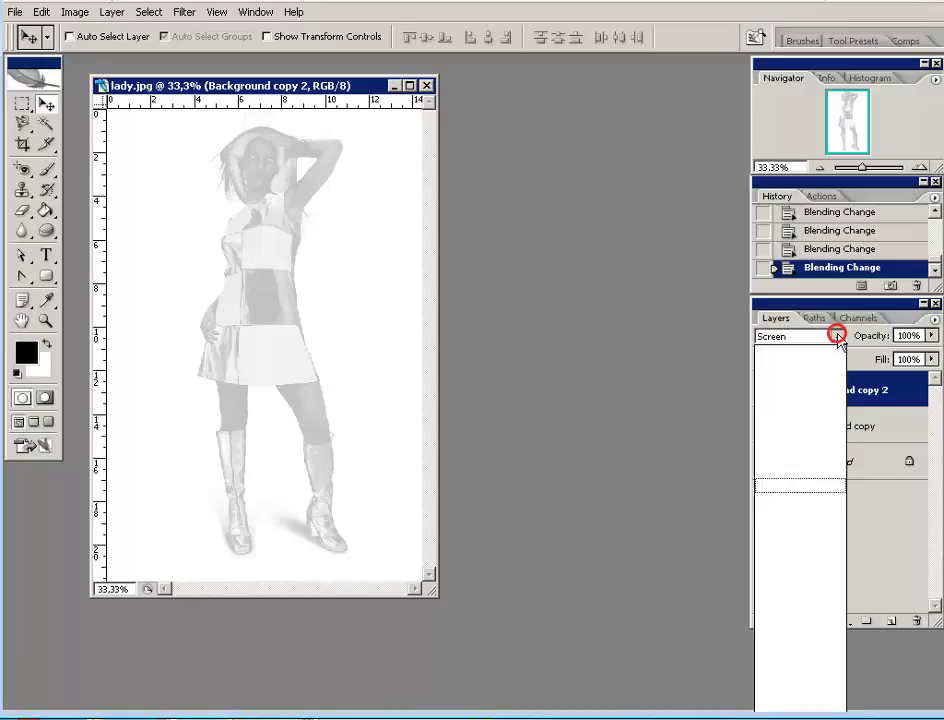
click(825, 500)
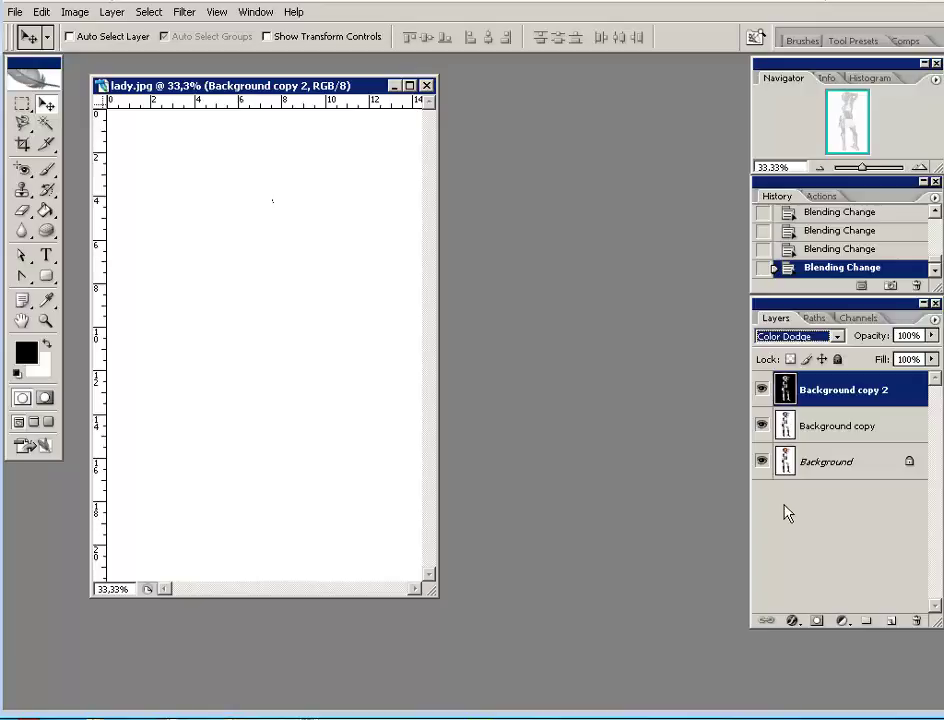
Step: Apply a Gaussian Blur to Background copy 2 with a 2.5-pixel radius after comparing smaller radii
click(185, 14)
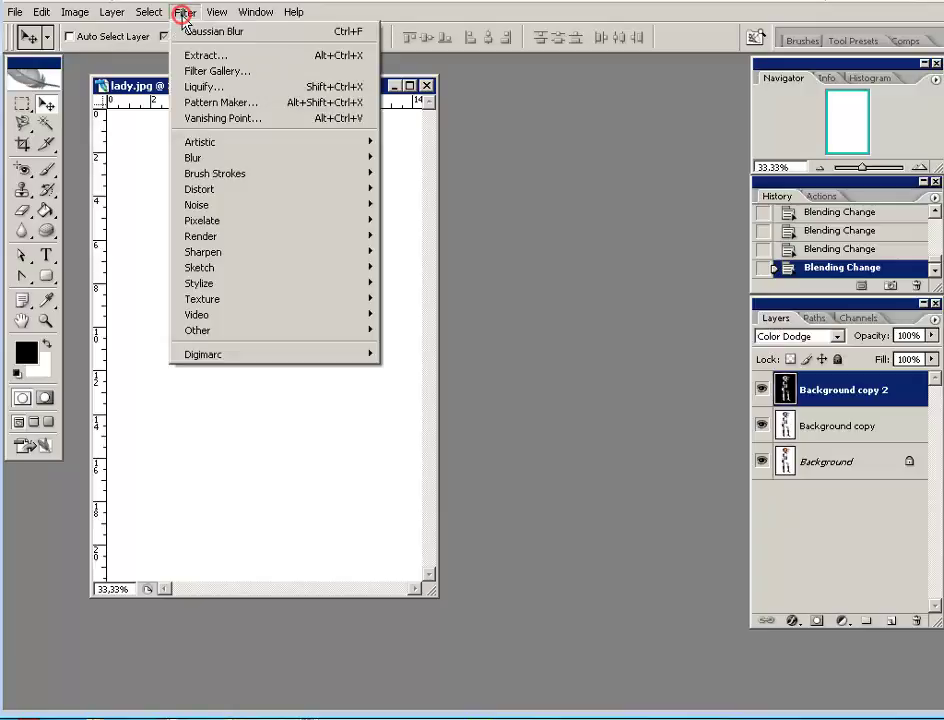
mouse_move(210, 157)
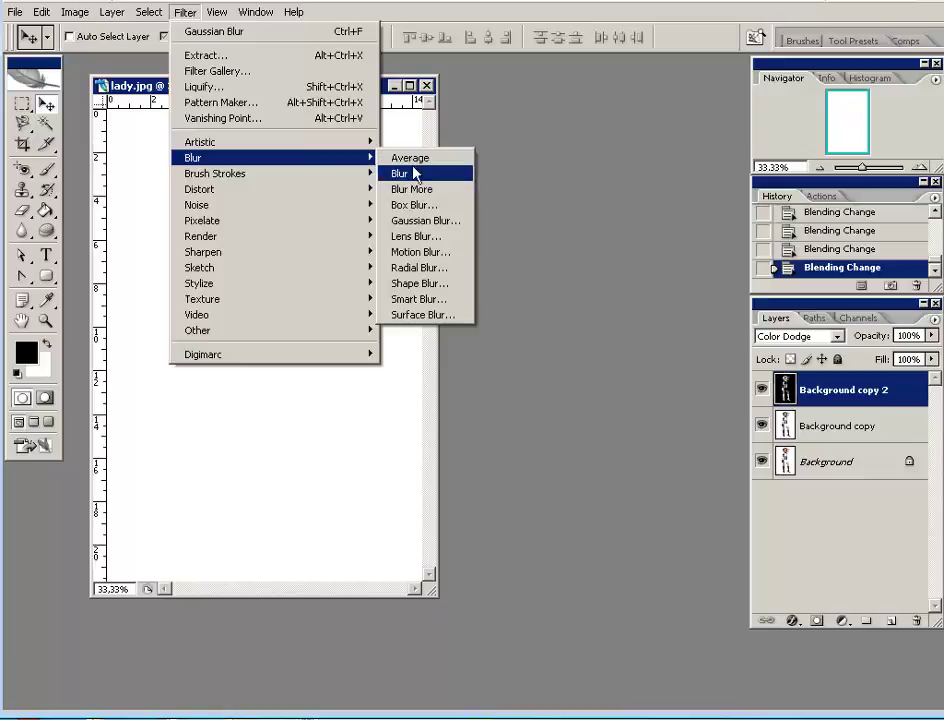
click(452, 222)
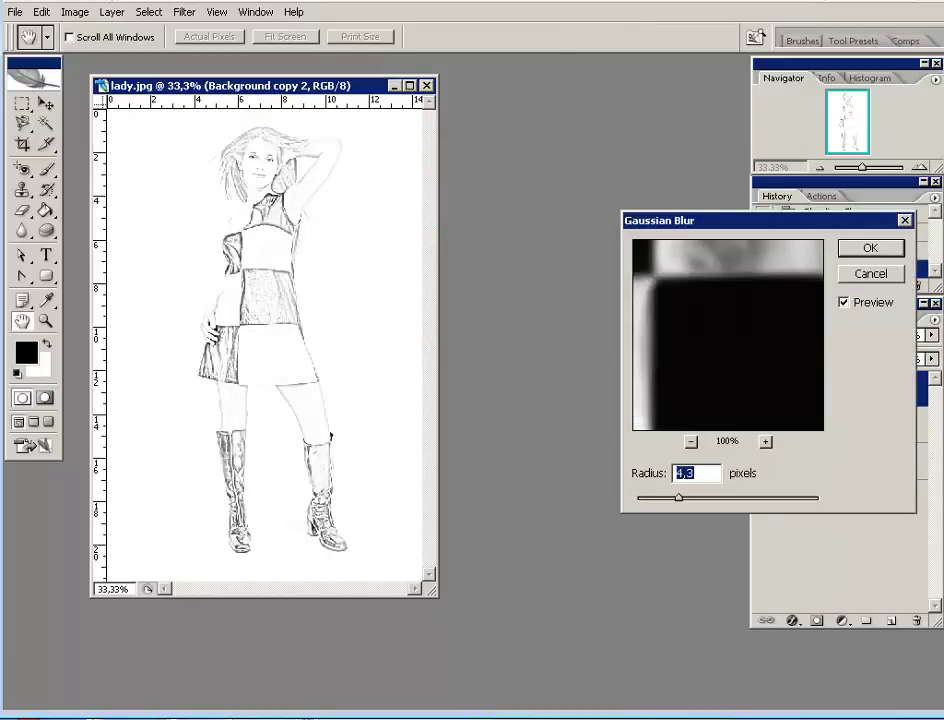
mouse_move(705, 218)
mouse_down()
mouse_move(575, 150)
mouse_move(526, 93)
mouse_up()
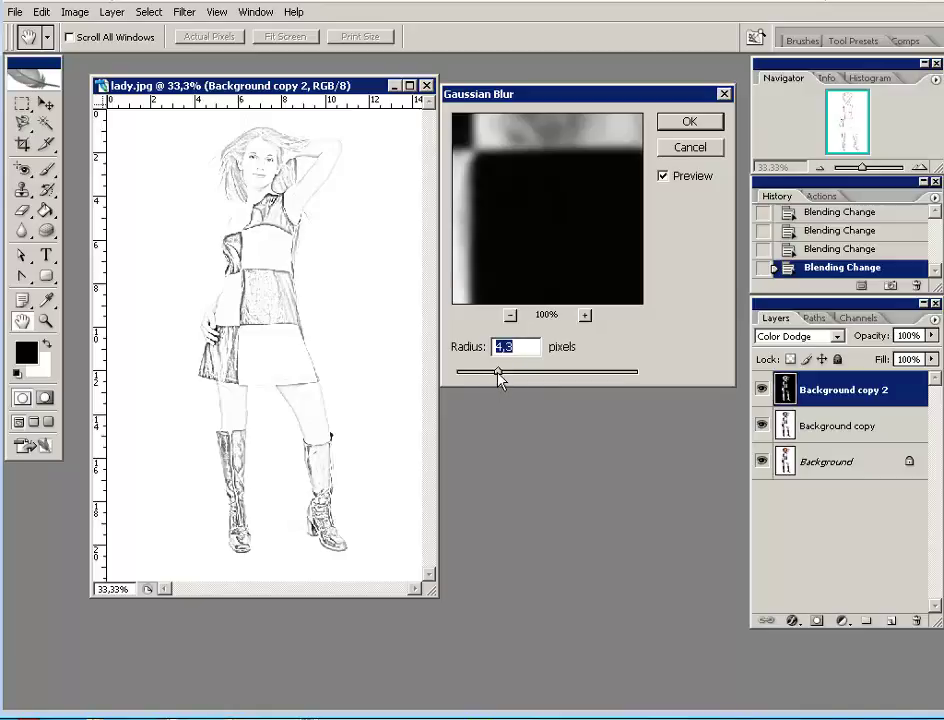
drag(498, 375, 482, 375)
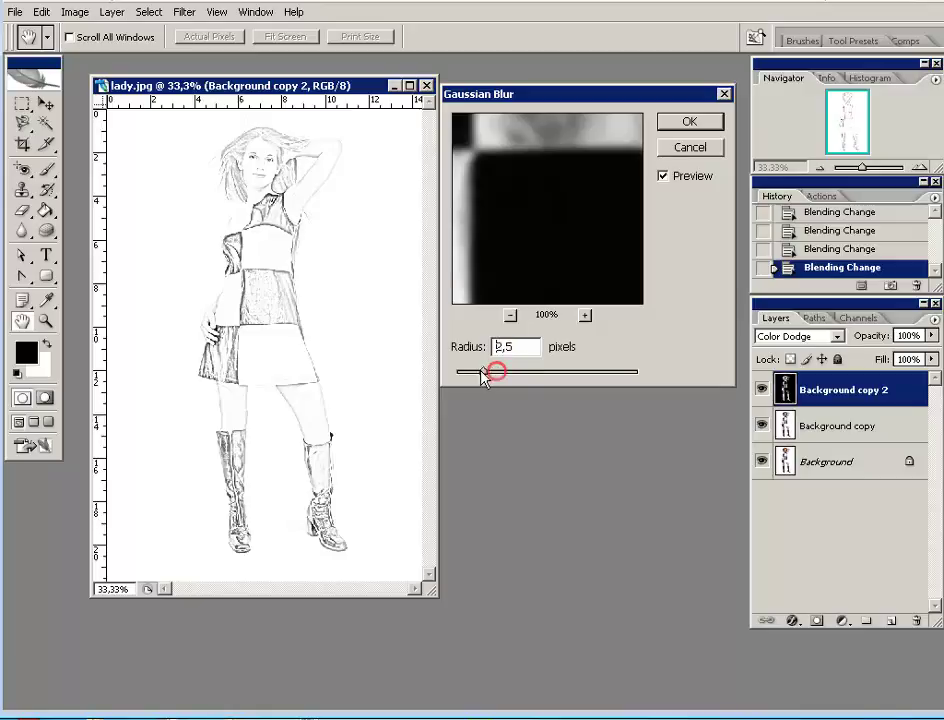
click(481, 373)
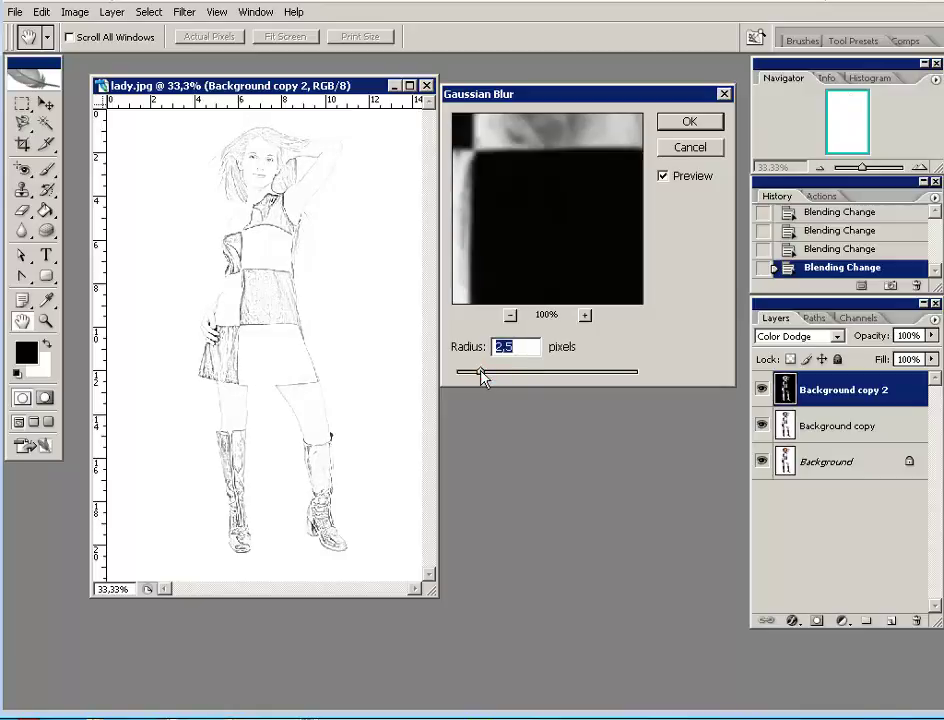
drag(482, 375, 472, 378)
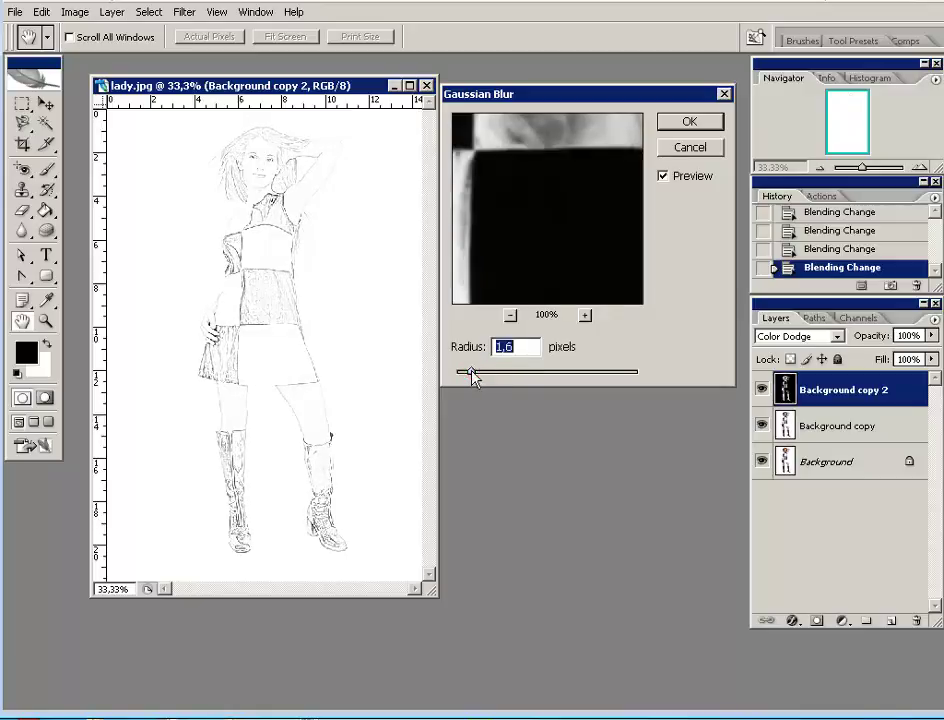
drag(472, 378, 548, 378)
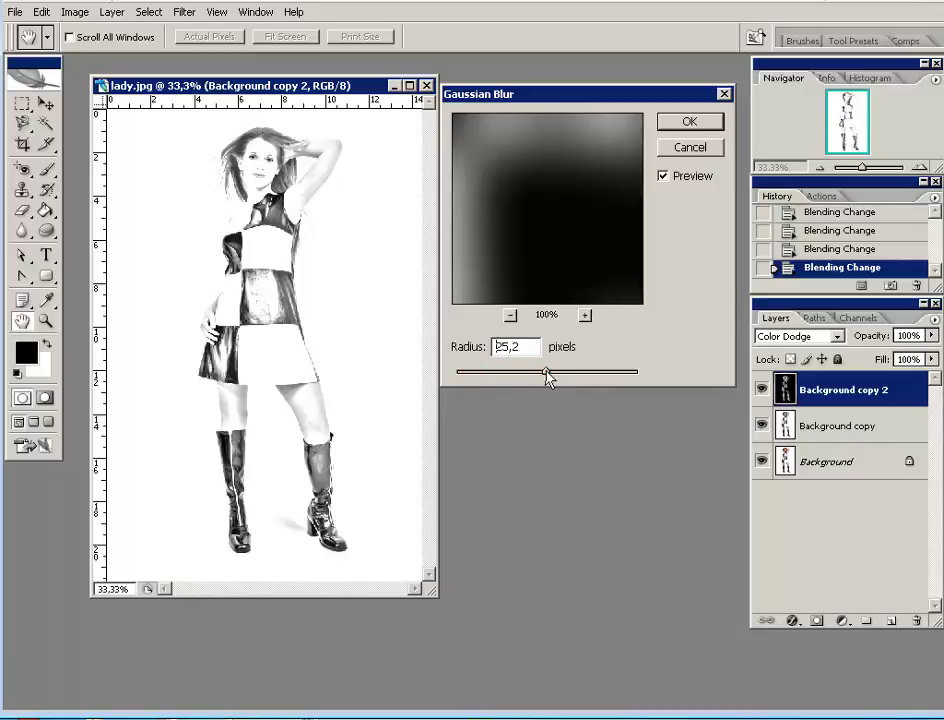
drag(548, 378, 482, 378)
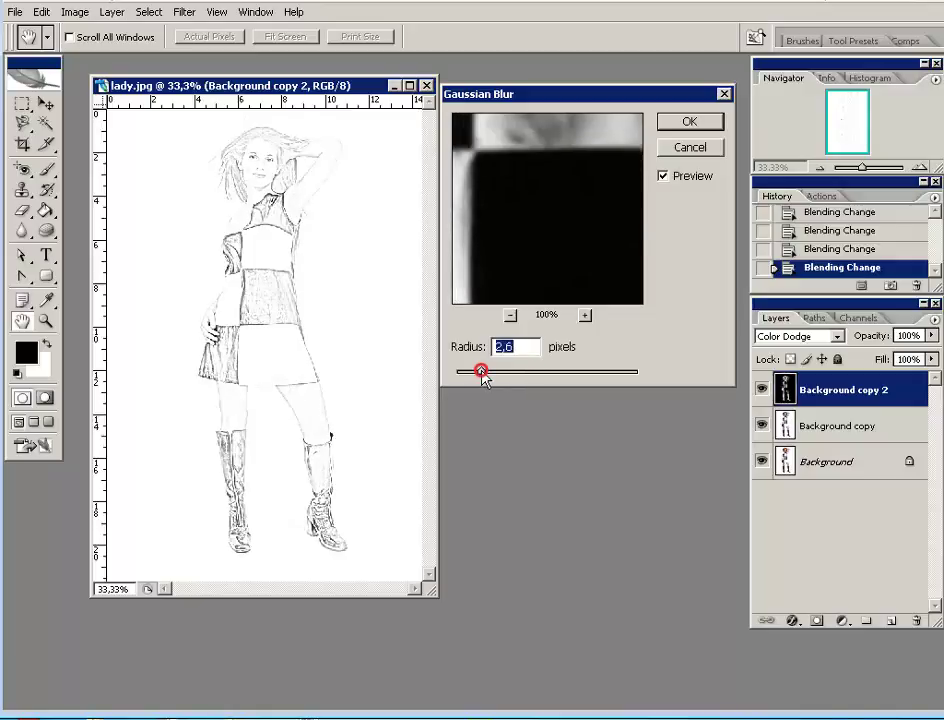
drag(482, 378, 482, 377)
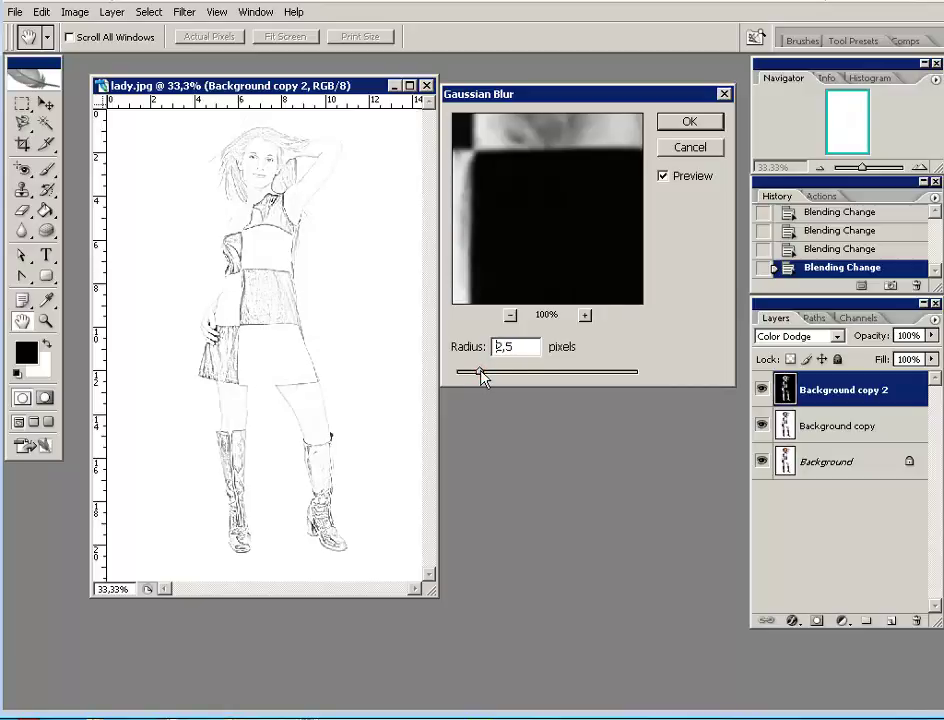
click(686, 123)
key(v)
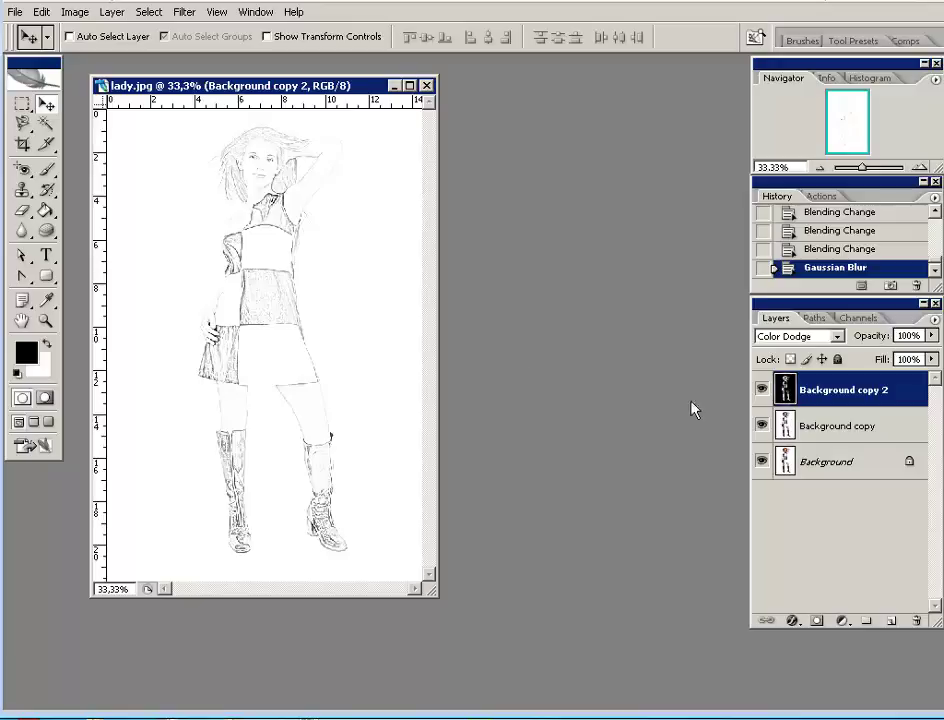
click(761, 389)
click(762, 427)
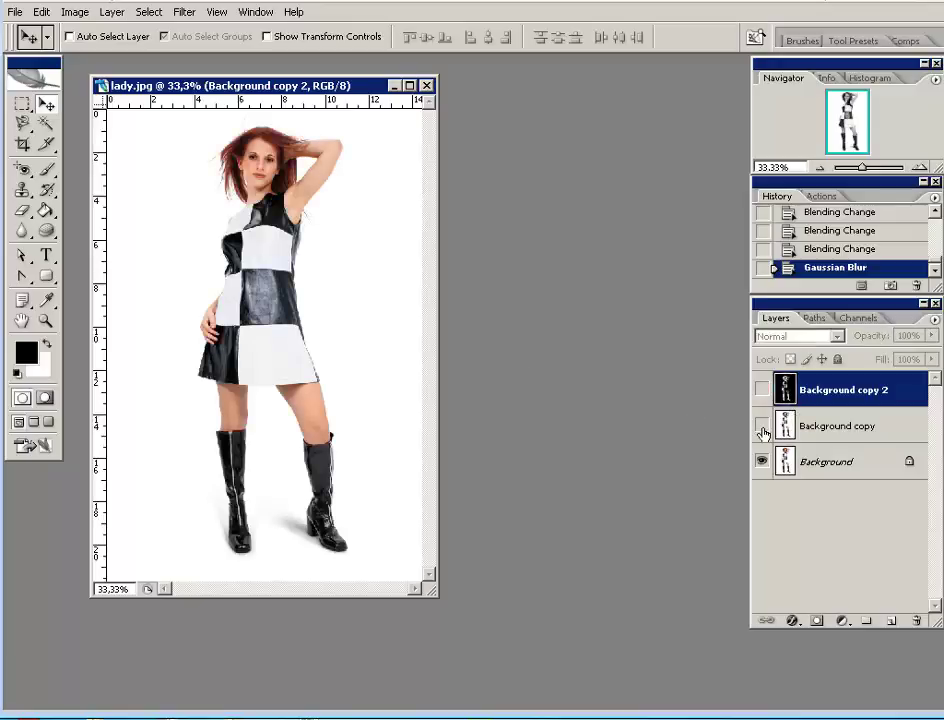
click(762, 427)
click(762, 389)
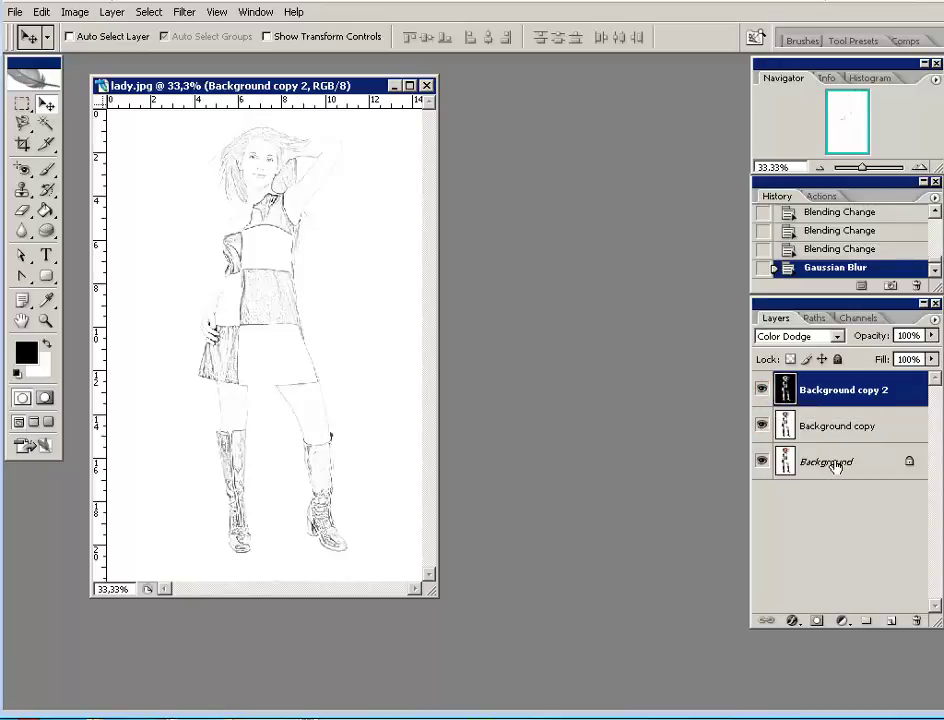
drag(836, 464, 829, 372)
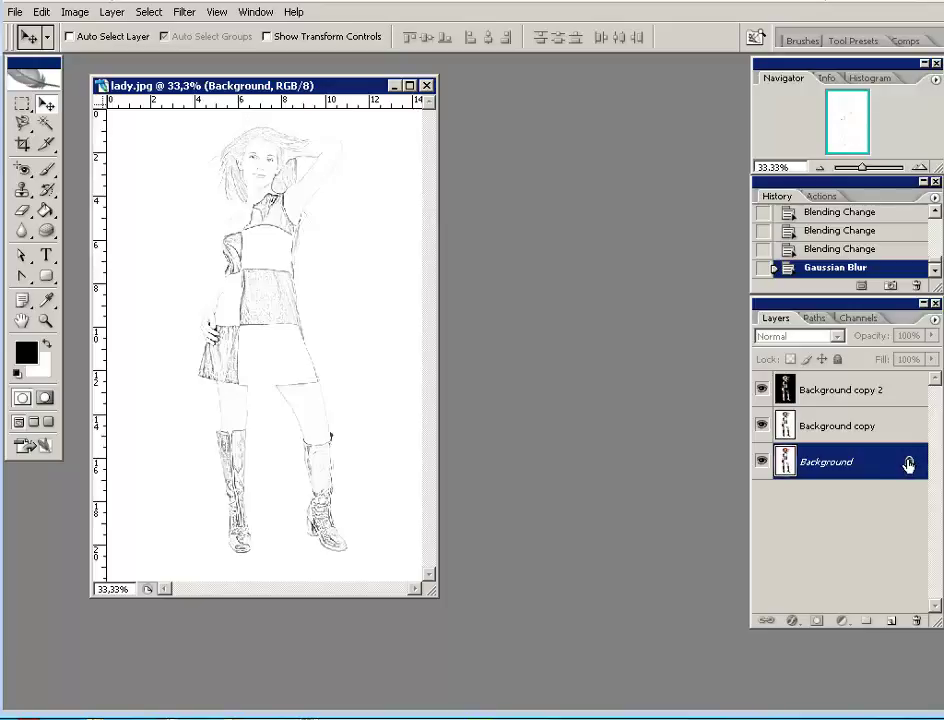
Step: Convert Background to Layer 0, move it to the top, and fade it to low opacity (about 12–15%)
double_click(814, 464)
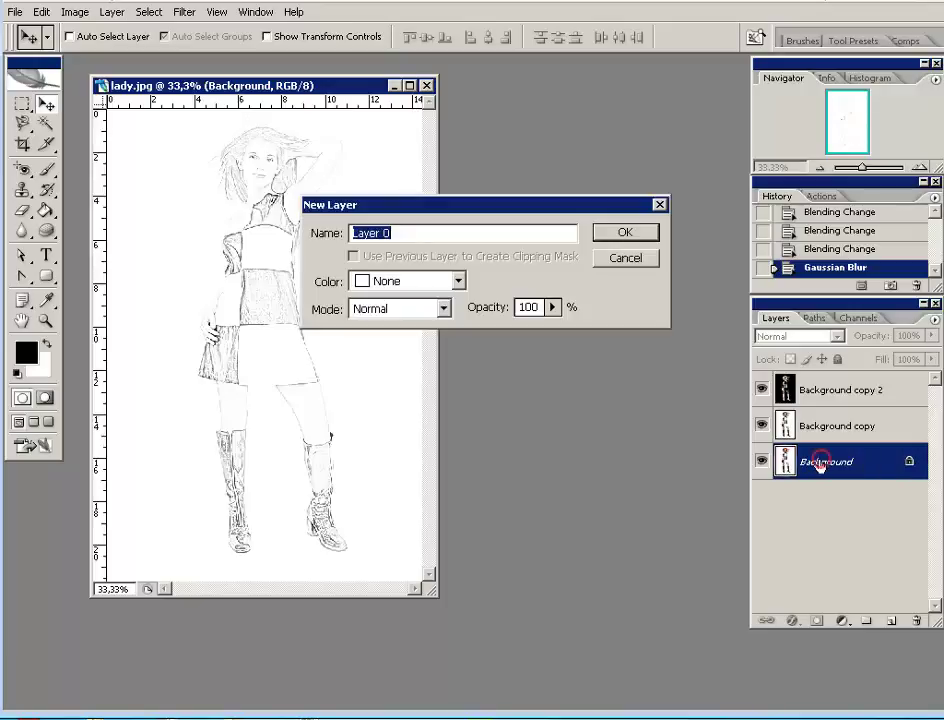
click(624, 234)
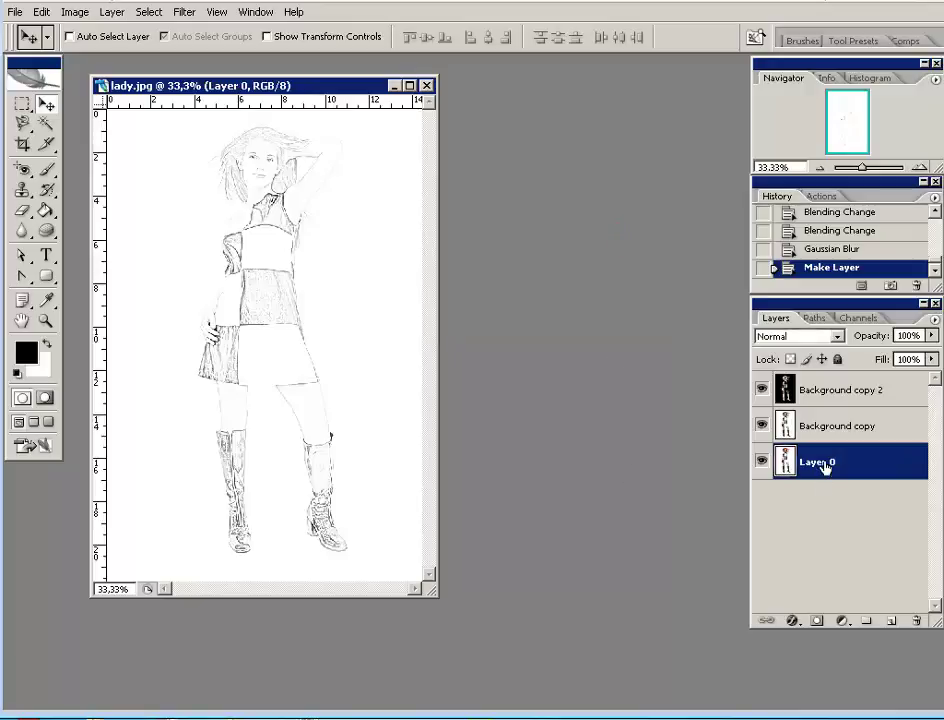
click(817, 464)
drag(817, 464, 813, 386)
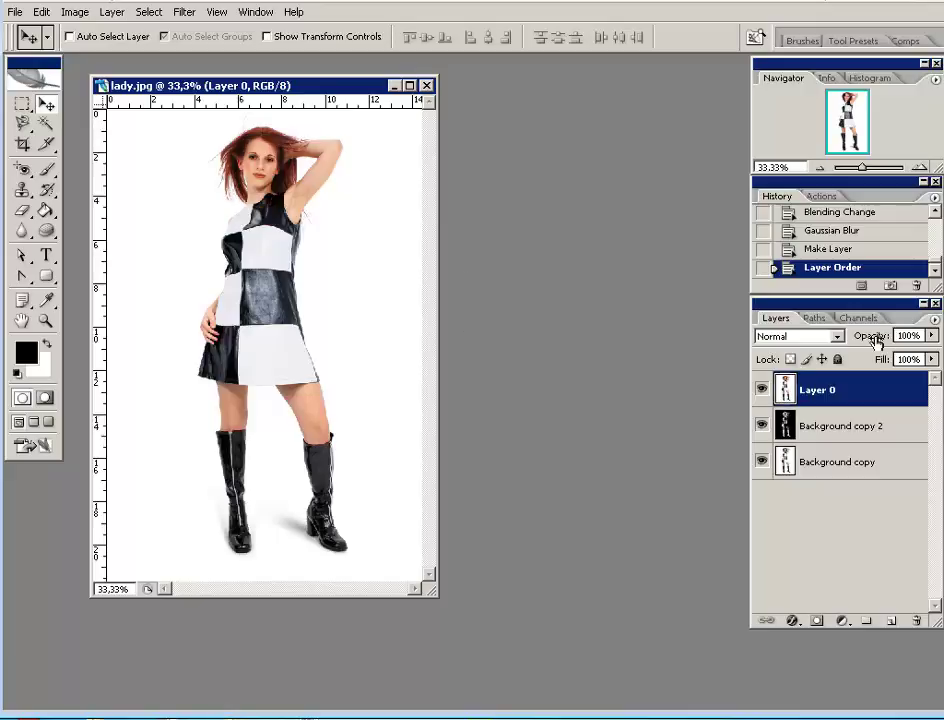
mouse_move(879, 340)
mouse_down()
mouse_move(795, 341)
mouse_move(803, 342)
mouse_up()
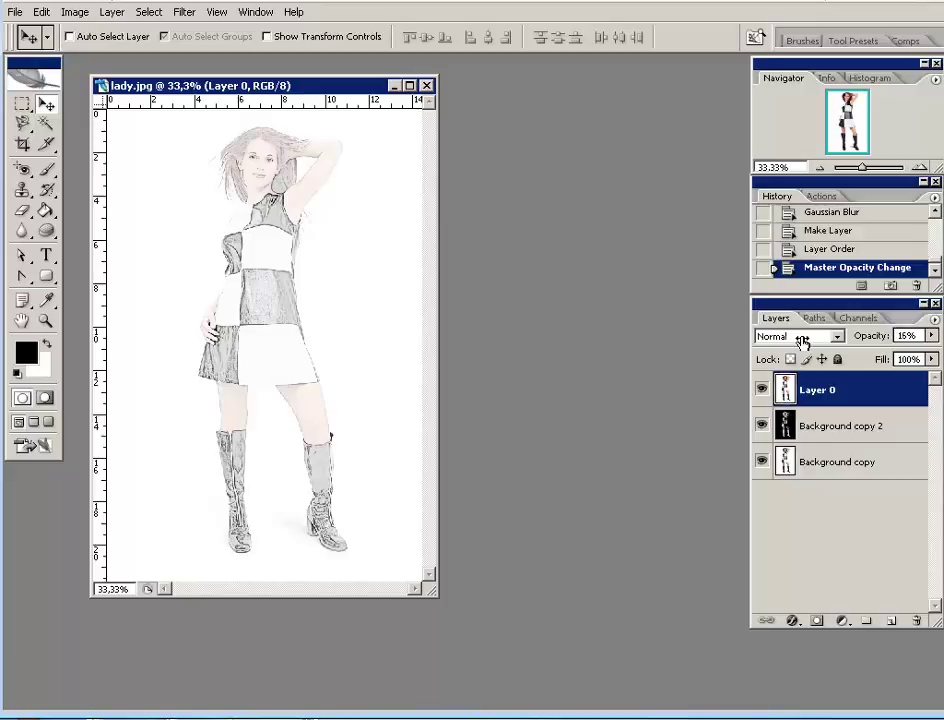
Step: Zoom to 66.67% on the woman's face and lower Layer 0's opacity to 6%
click(919, 168)
click(919, 168)
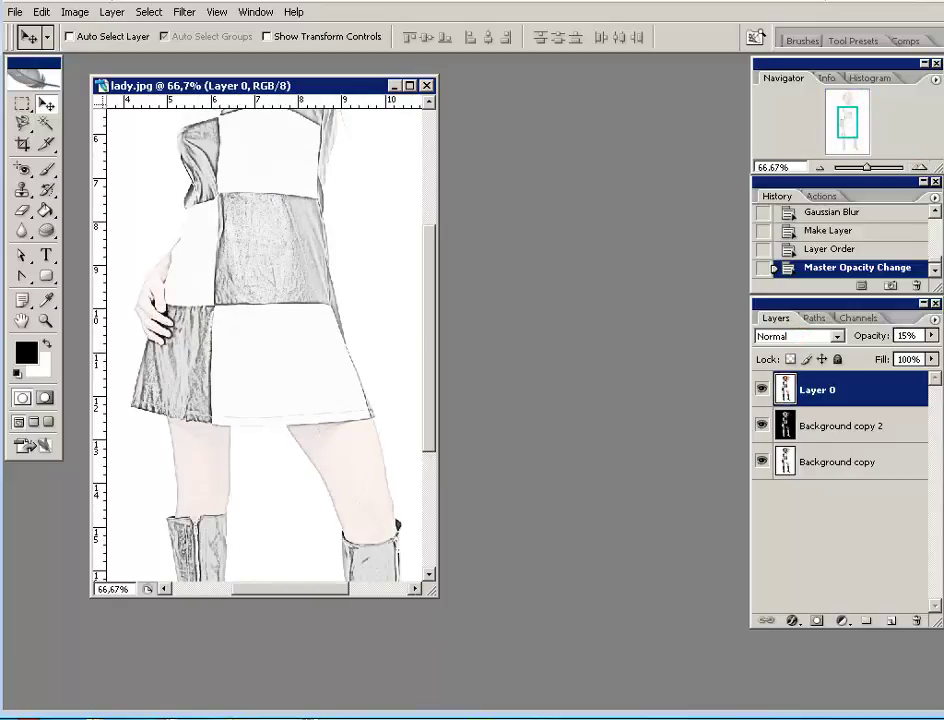
drag(434, 594, 677, 697)
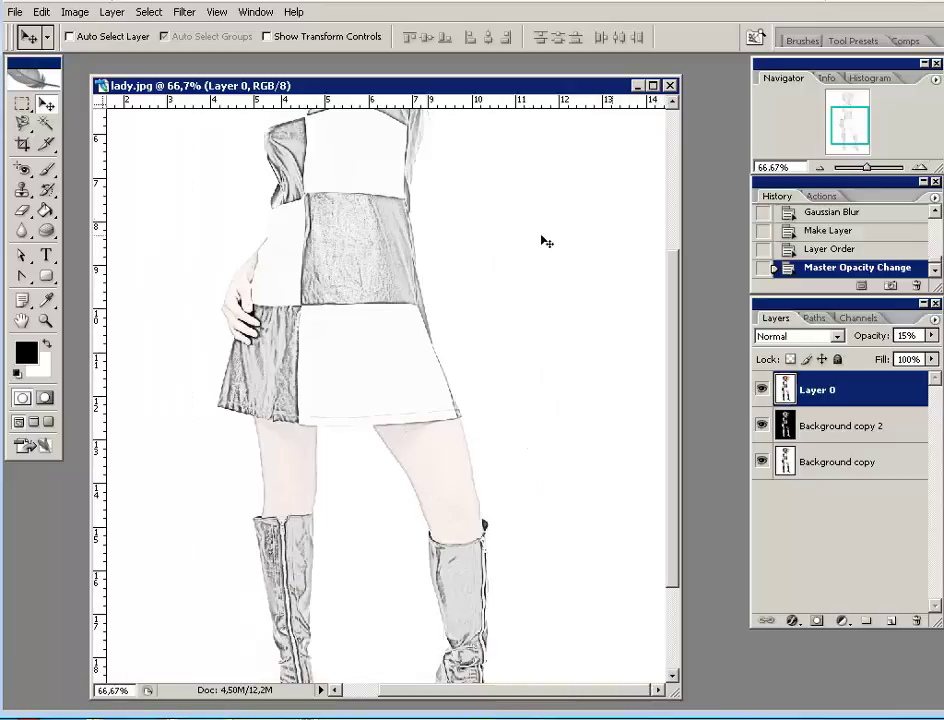
drag(842, 124, 841, 106)
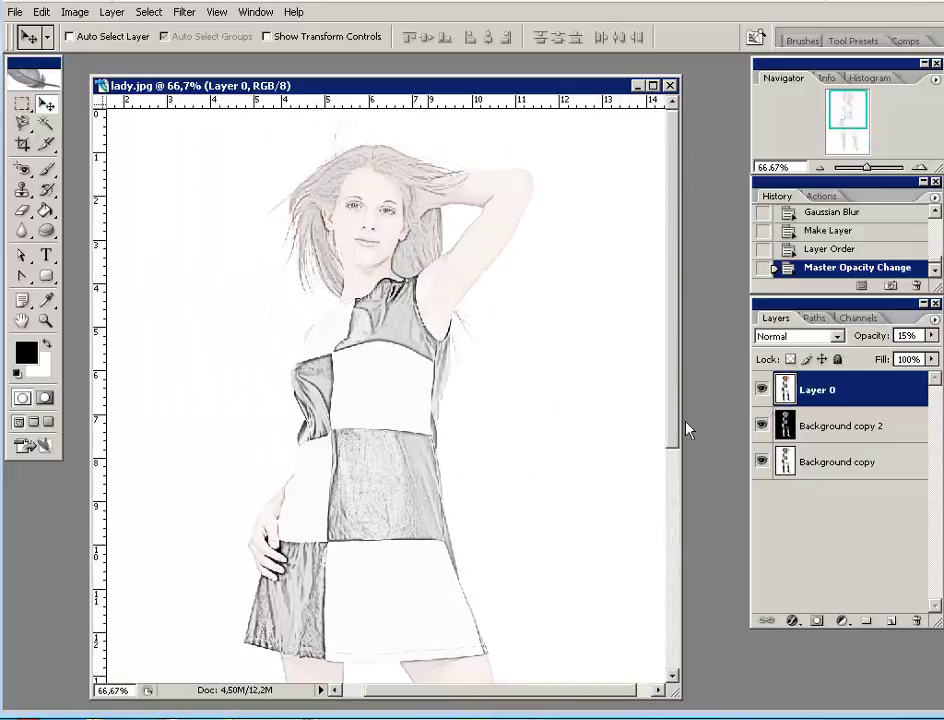
drag(874, 338, 867, 340)
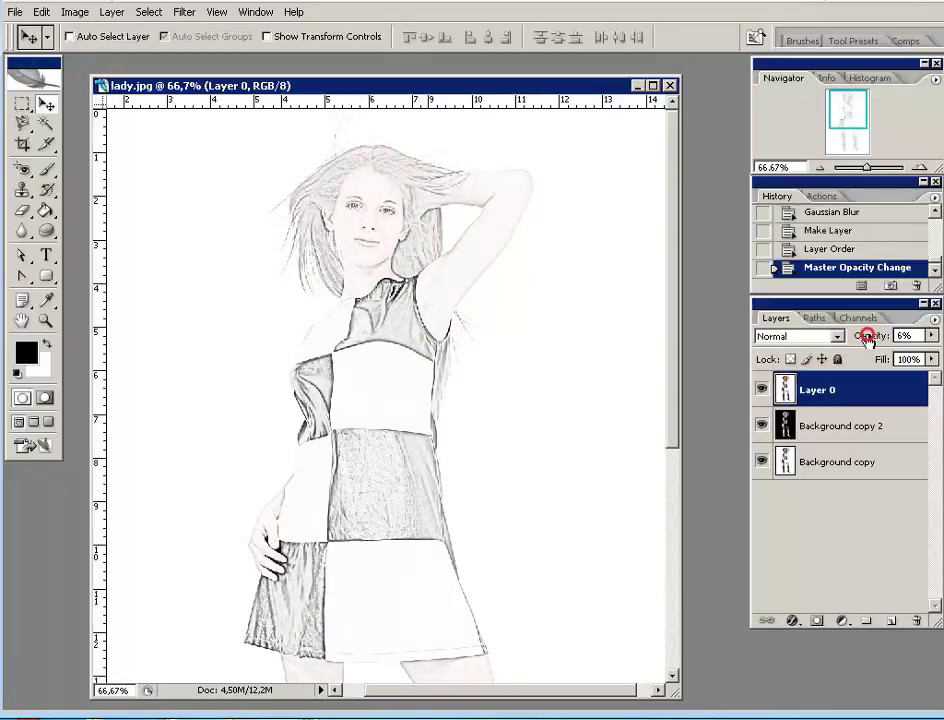